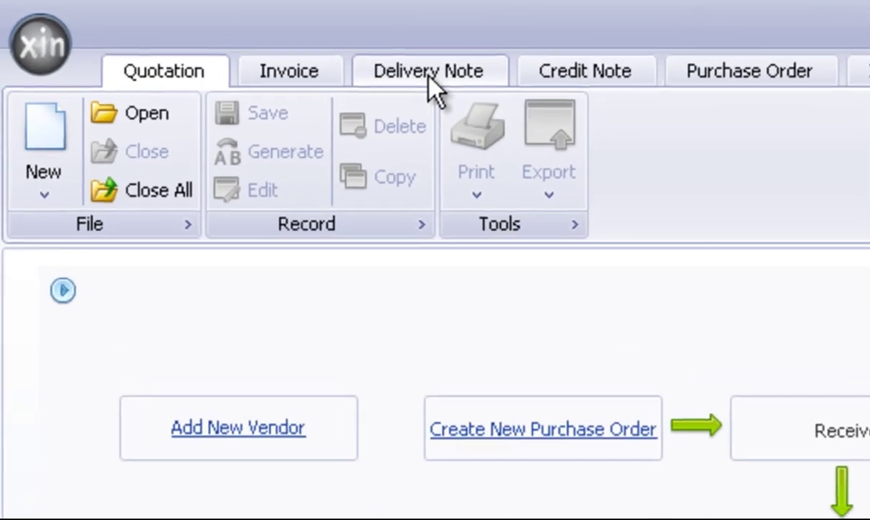
Open the list of existing delivery notes.
{"action": "left_click", "coordinate": [243, 42]}
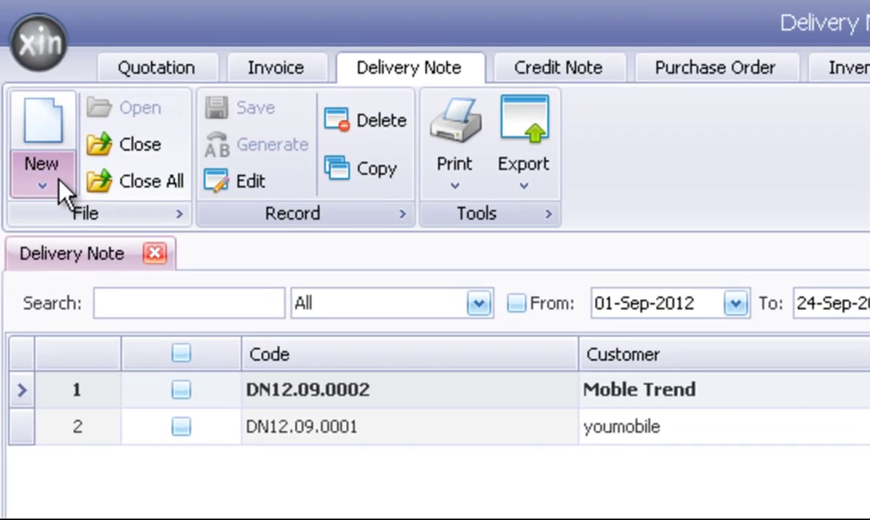
Create a blank delivery note and set its first line item to INV00001, APPLE IPAD CASING - WHITE.
{"action": "left_click", "coordinate": [60, 189]}
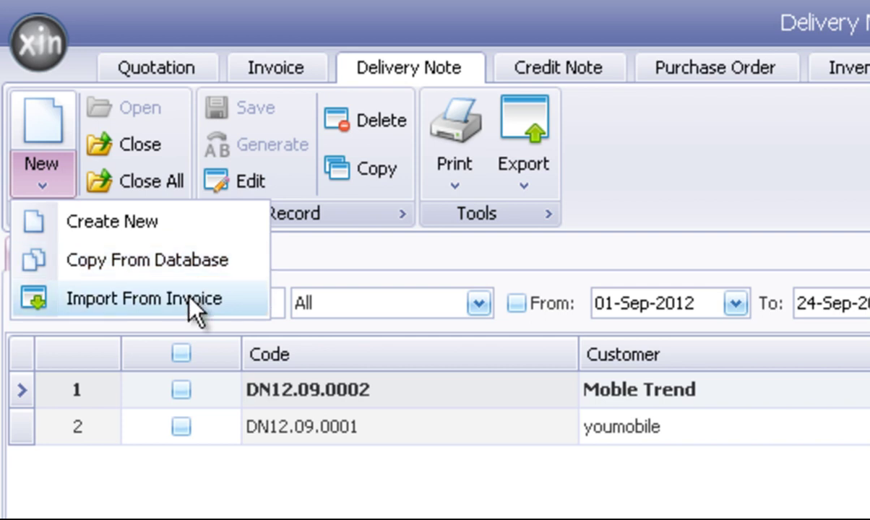
{"action": "left_click", "coordinate": [190, 222]}
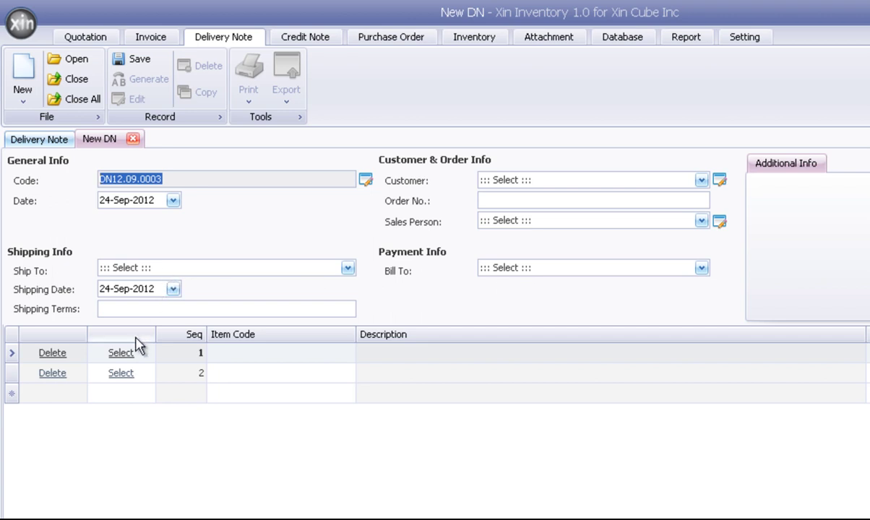
{"action": "left_click", "coordinate": [121, 353]}
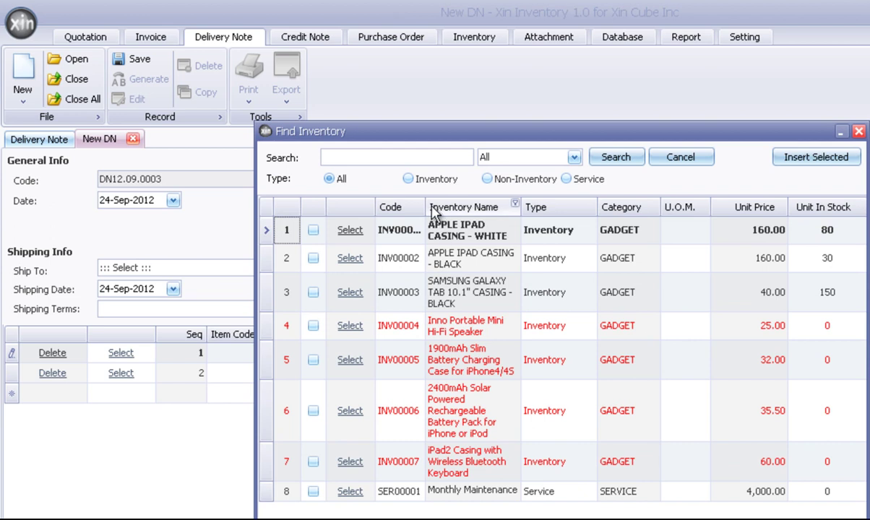
{"action": "left_click_drag", "start_coordinate": [425, 206], "coordinate": [456, 206]}
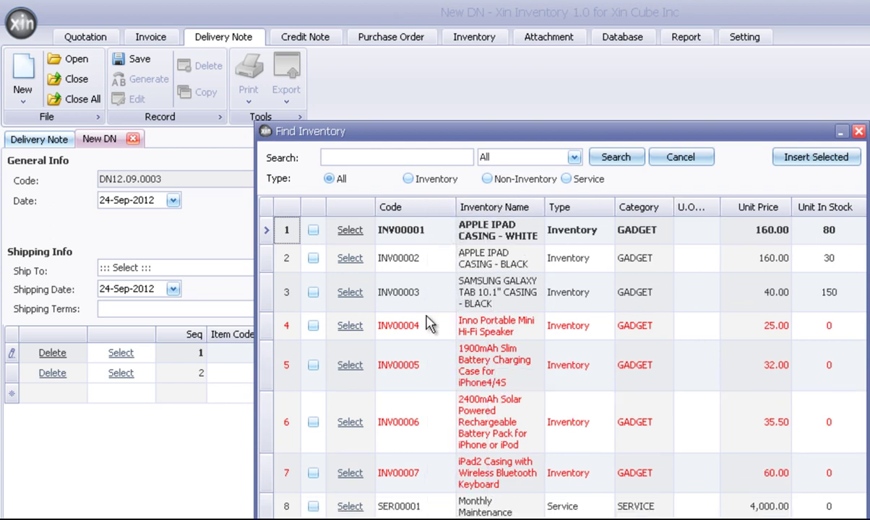
{"action": "left_click", "coordinate": [348, 230]}
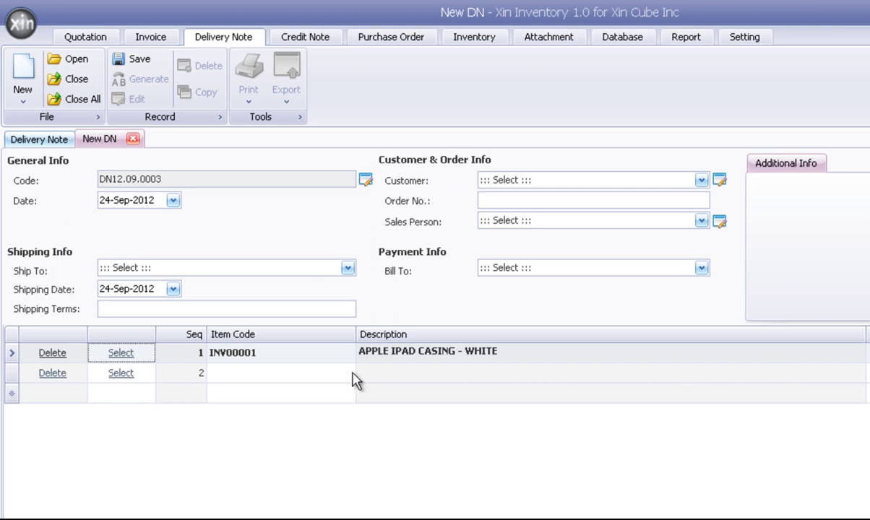
View the available customers without choosing one, and close the new delivery note without saving it.
{"action": "left_click", "coordinate": [527, 184]}
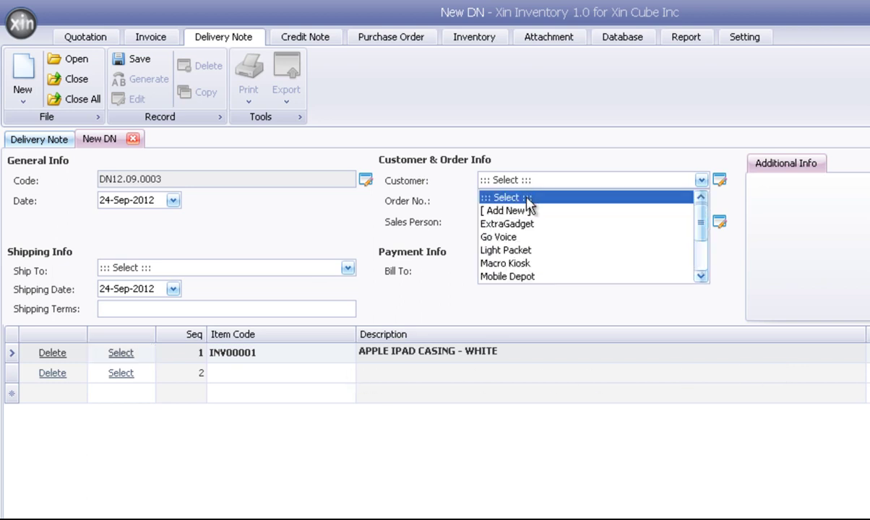
{"action": "left_click", "coordinate": [325, 229]}
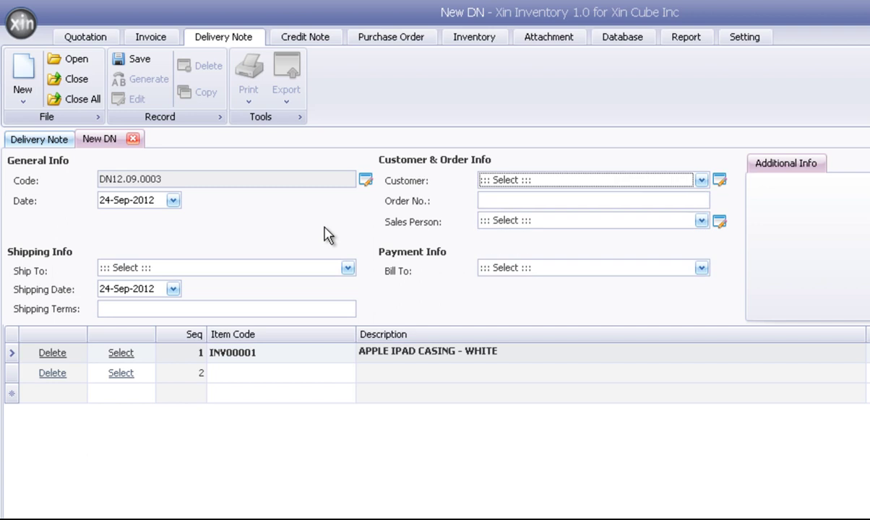
{"action": "left_click", "coordinate": [133, 139]}
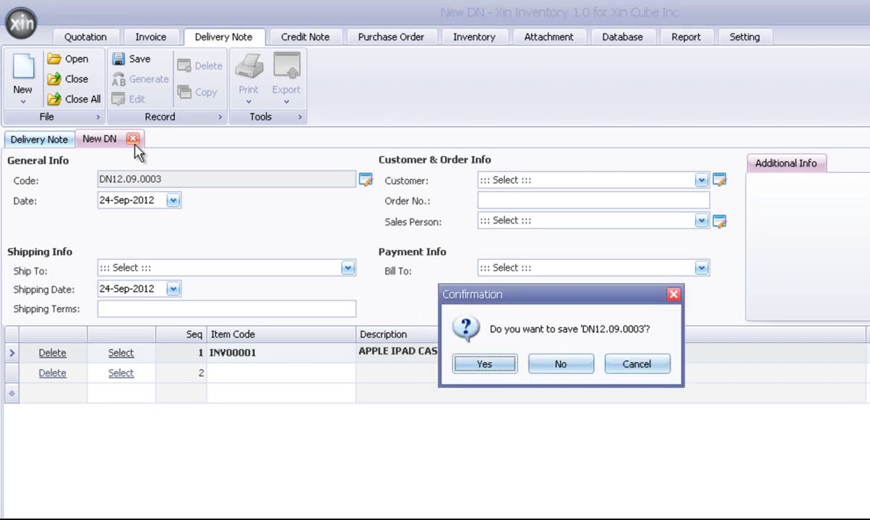
{"action": "left_click", "coordinate": [575, 367]}
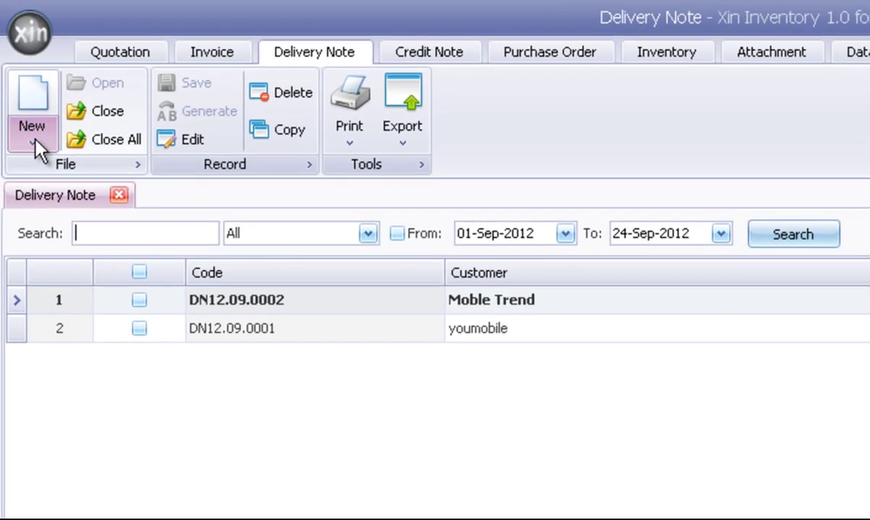
Create a delivery note by importing Mobile Depot's invoice INV12.09.0009.
{"action": "left_click", "coordinate": [30, 134]}
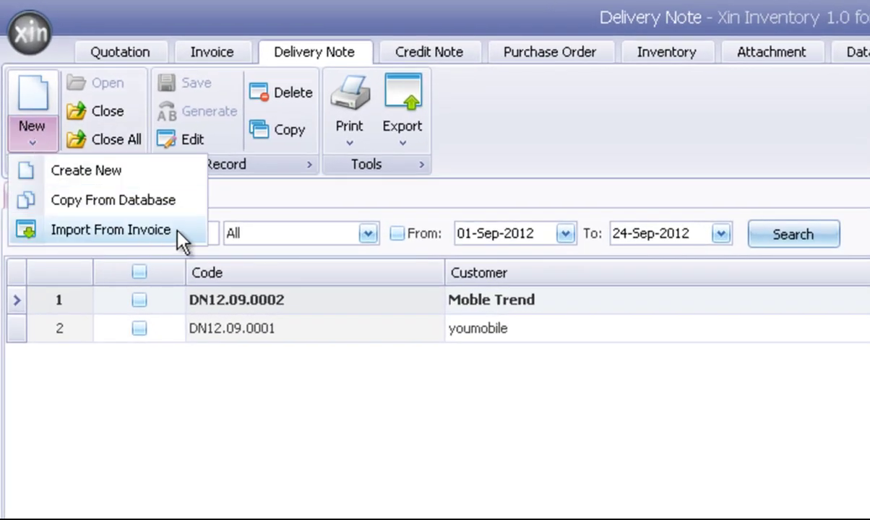
{"action": "left_click", "coordinate": [111, 230]}
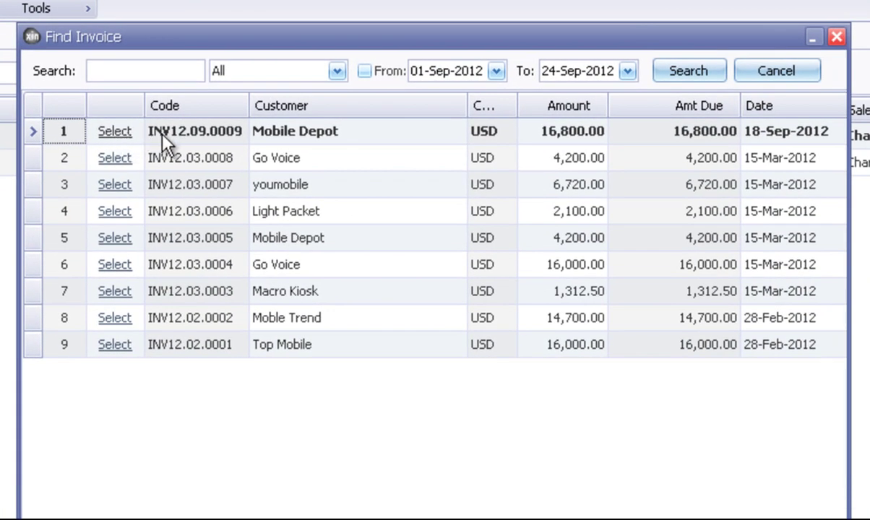
{"action": "left_click", "coordinate": [119, 134]}
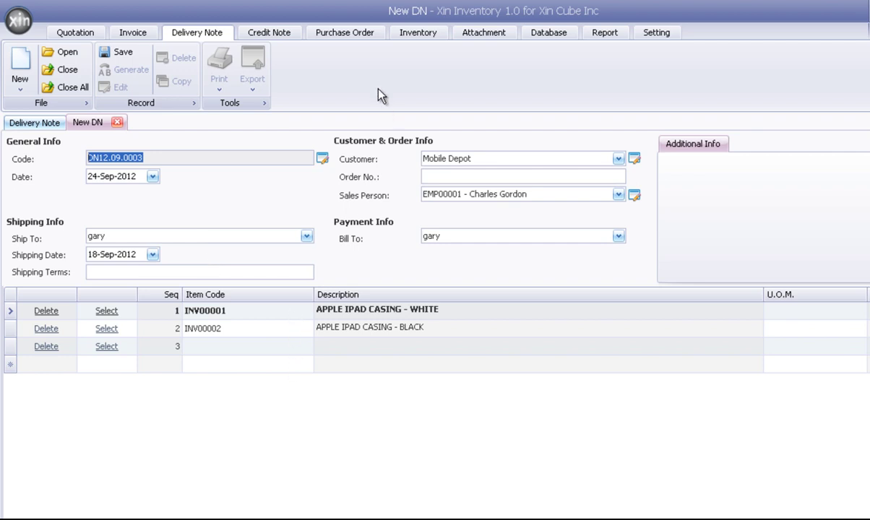
Open invoice INV12.09.0009 from the invoice list and arrange the new delivery note next to it for comparison.
{"action": "left_click", "coordinate": [135, 34]}
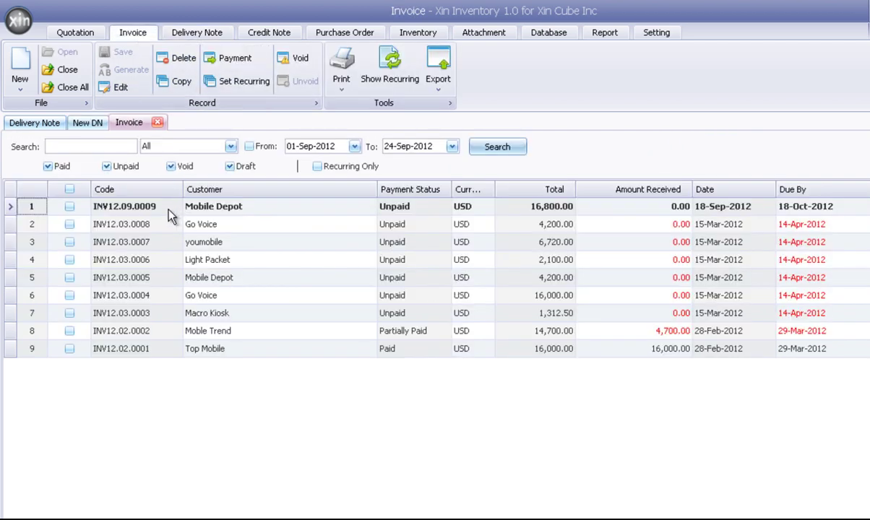
{"action": "left_click", "coordinate": [167, 206]}
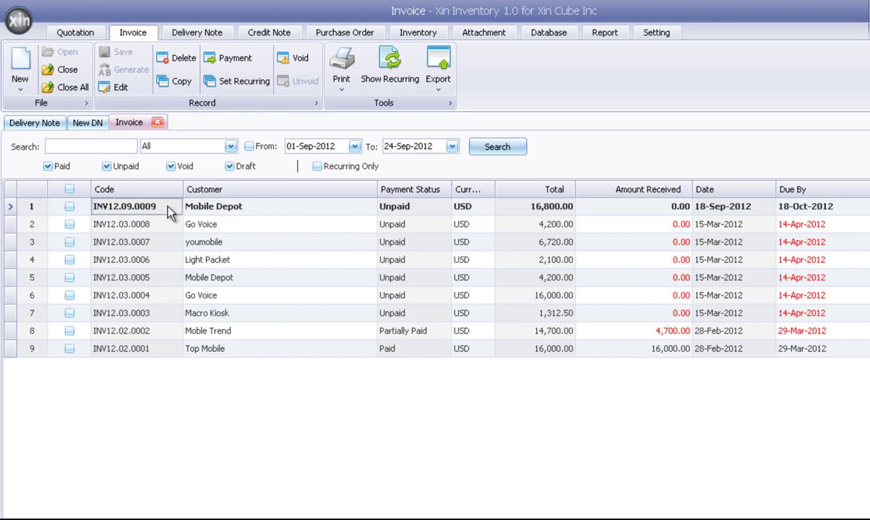
{"action": "double_click", "coordinate": [167, 207]}
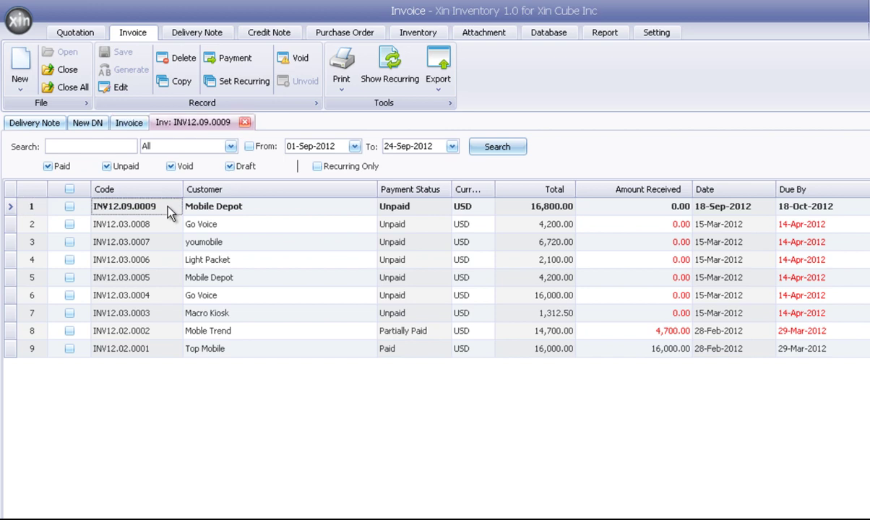
{"action": "left_click", "coordinate": [85, 125]}
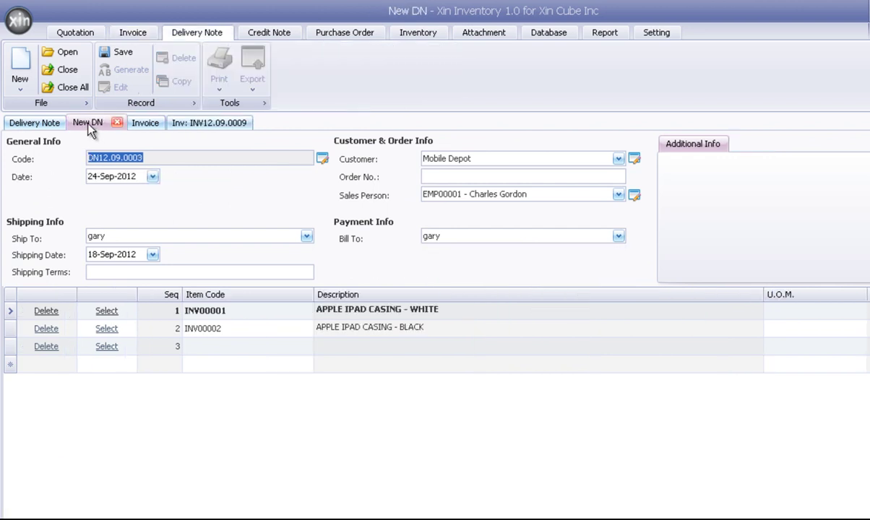
{"action": "left_click_drag", "start_coordinate": [107, 124], "coordinate": [150, 124]}
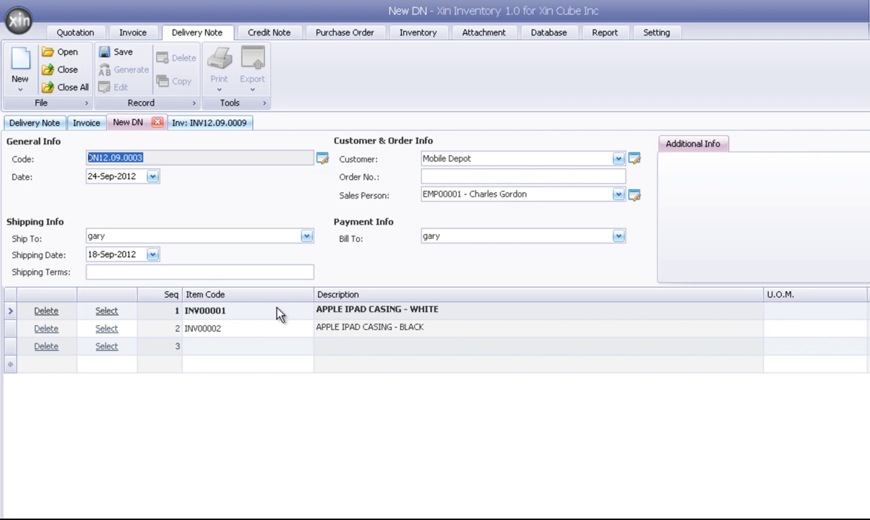
Compare the INV00002 line on the new delivery note with its quantity on invoice INV12.09.0009.
{"action": "left_click", "coordinate": [215, 334]}
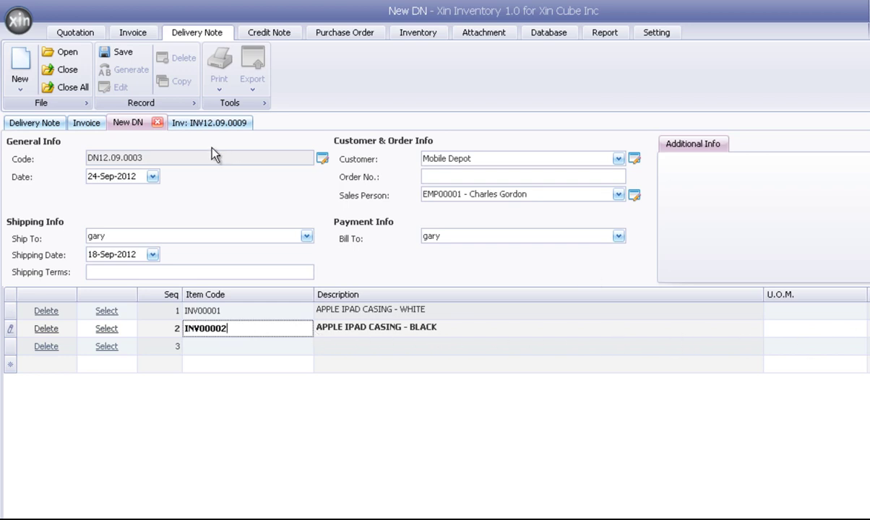
{"action": "left_click", "coordinate": [201, 123]}
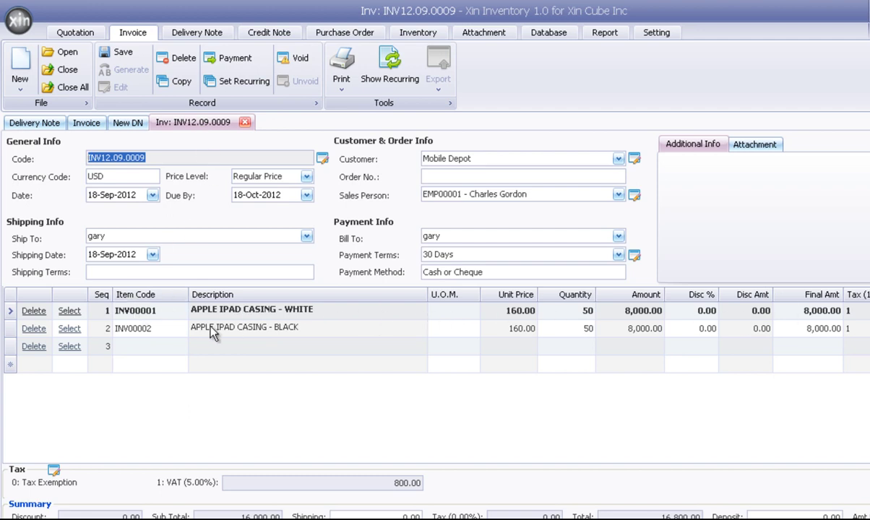
{"action": "left_click", "coordinate": [567, 329]}
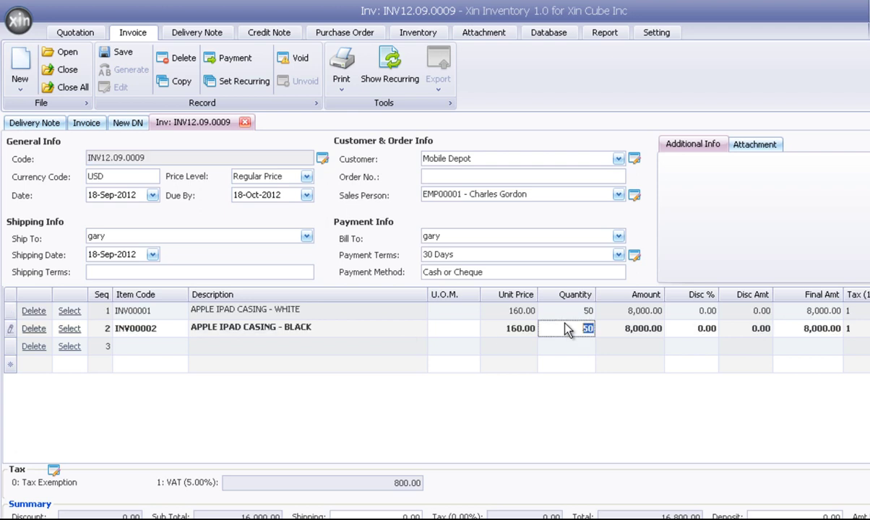
Delete the INV00002 APPLE IPAD CASING - BLACK line from the new delivery note.
{"action": "left_click", "coordinate": [137, 123]}
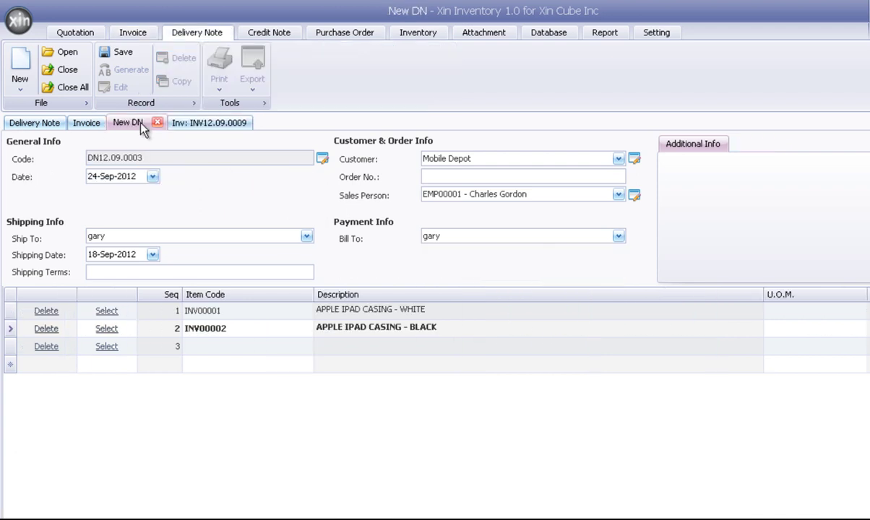
{"action": "left_click", "coordinate": [46, 329]}
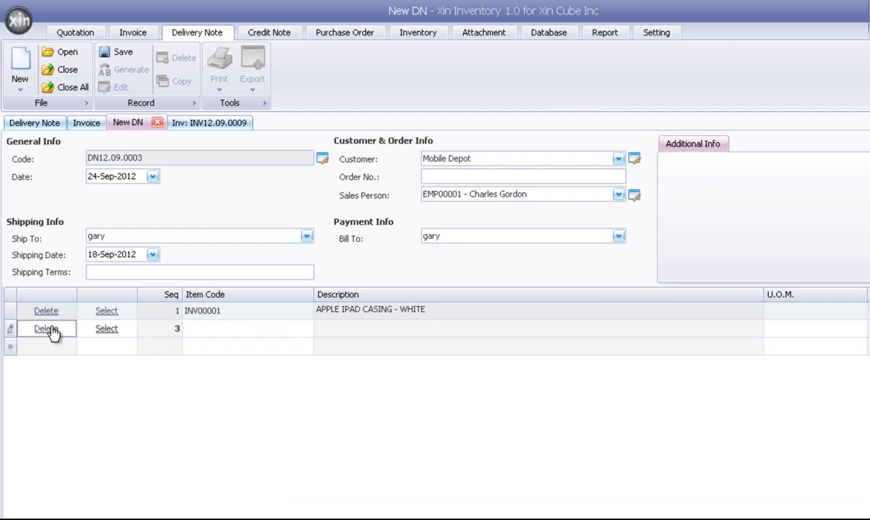
Insert INV00002, APPLE IPAD CASING - BLACK, from the inventory into the delivery note's empty line and check the new line's fields.
{"action": "left_click", "coordinate": [106, 329]}
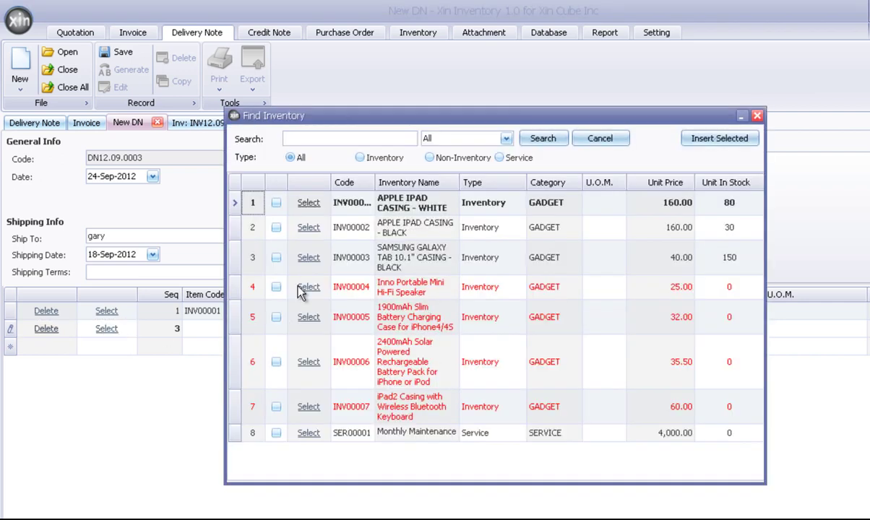
{"action": "left_click_drag", "start_coordinate": [371, 186], "coordinate": [402, 186]}
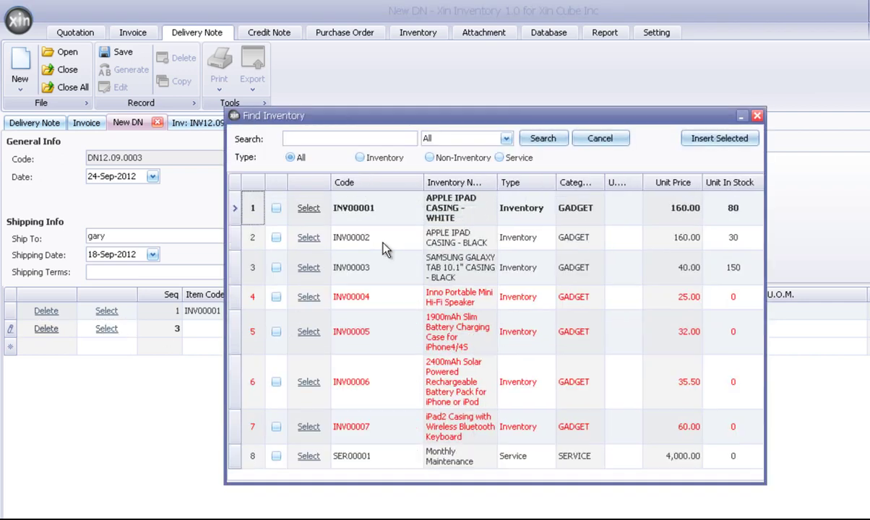
{"action": "left_click", "coordinate": [276, 239]}
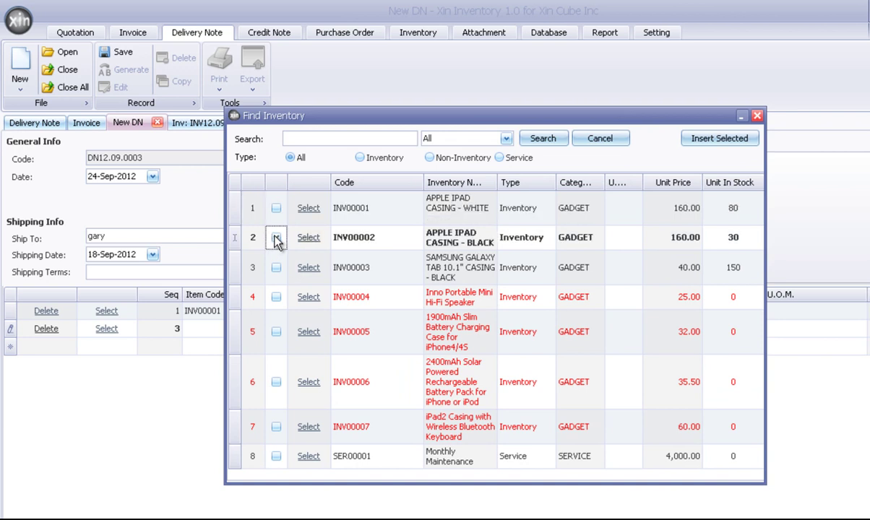
{"action": "left_click", "coordinate": [693, 142]}
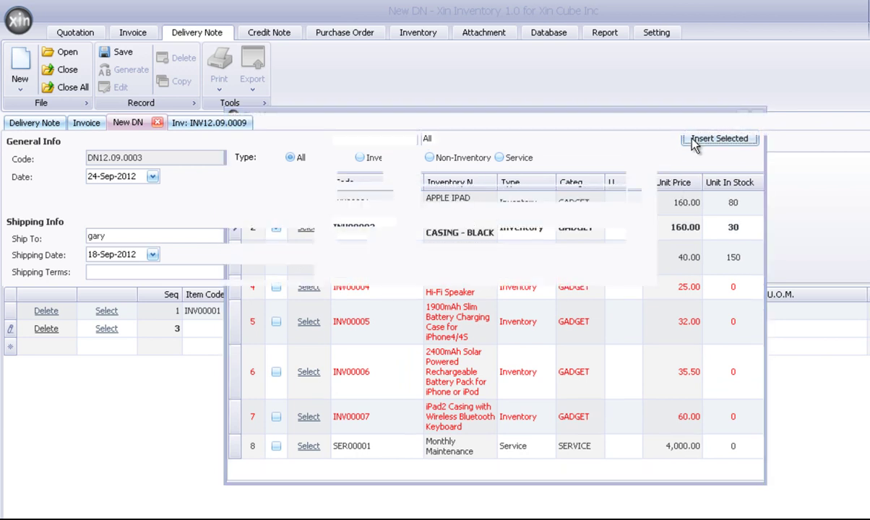
{"action": "left_click", "coordinate": [864, 329]}
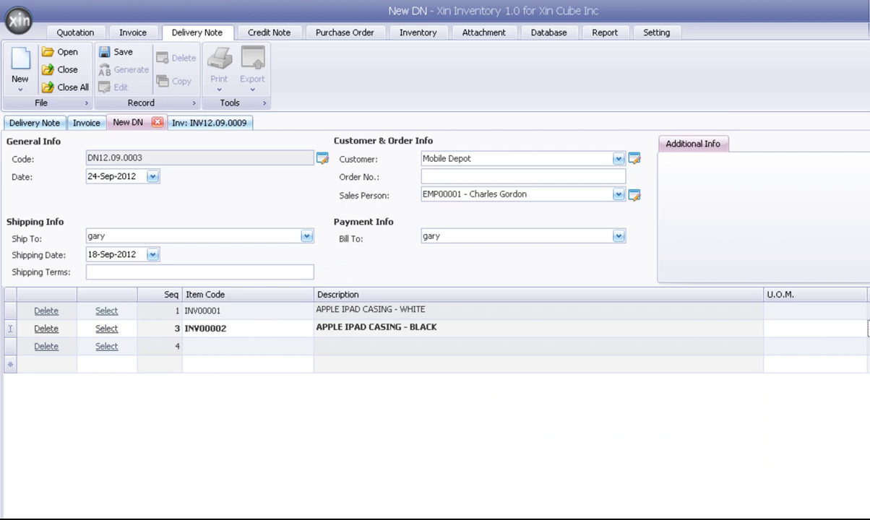
{"action": "left_click", "coordinate": [618, 330]}
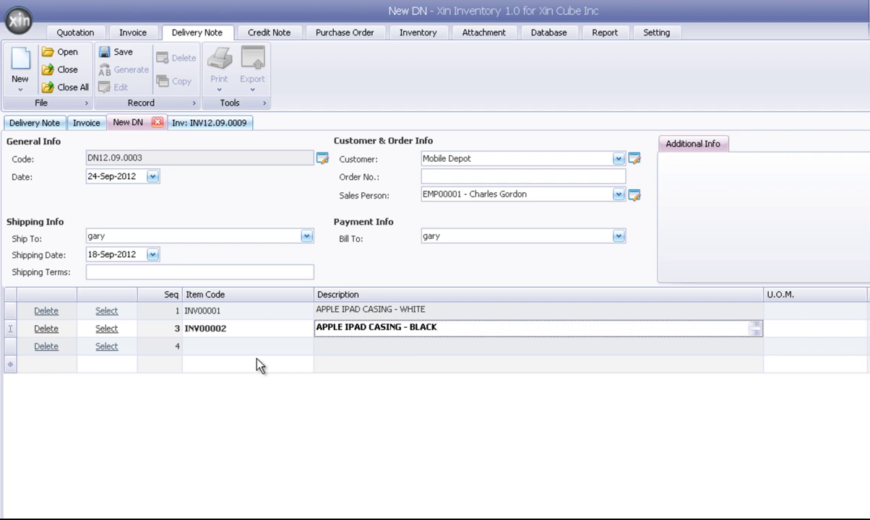
Remove the re-inserted INV00002 line from the delivery note.
{"action": "left_click", "coordinate": [51, 331]}
{"action": "left_click", "coordinate": [51, 332]}
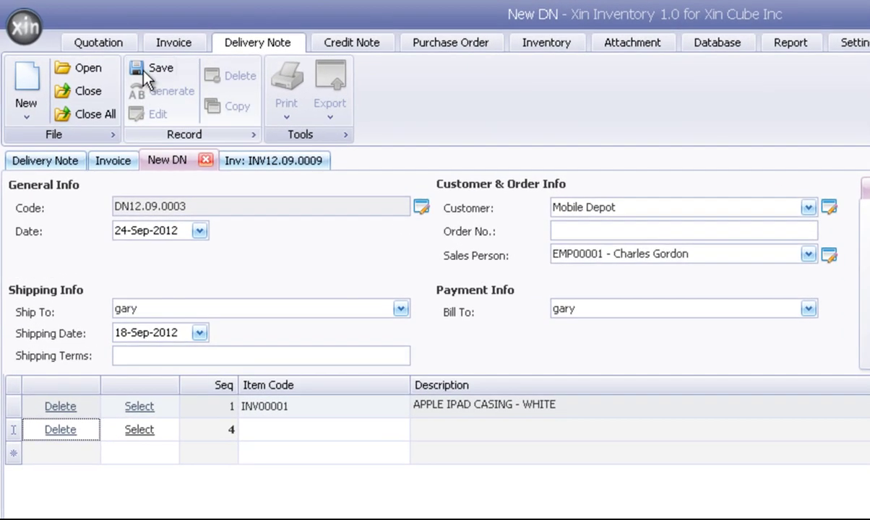
Save the delivery note as a Generated Document rather than a Draft, and acknowledge the update.
{"action": "left_click", "coordinate": [144, 73]}
{"action": "left_click", "coordinate": [574, 373]}
{"action": "left_click", "coordinate": [543, 397]}
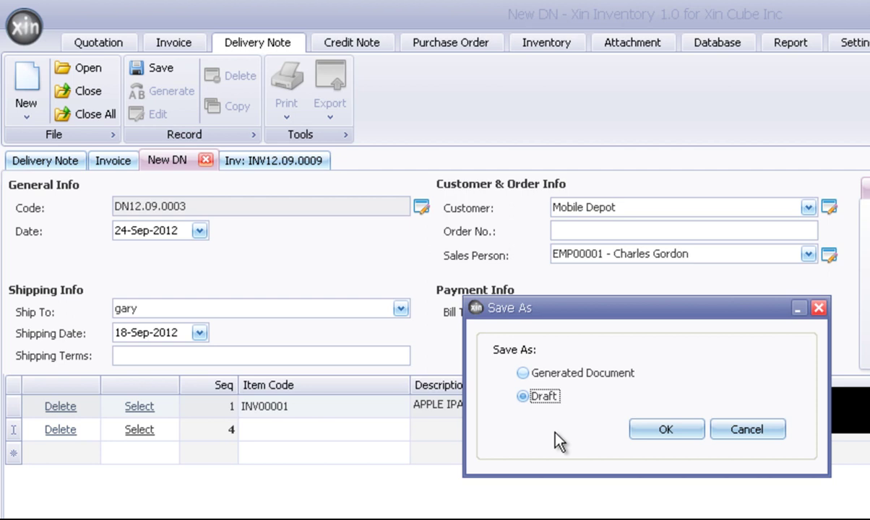
{"action": "left_click", "coordinate": [555, 374]}
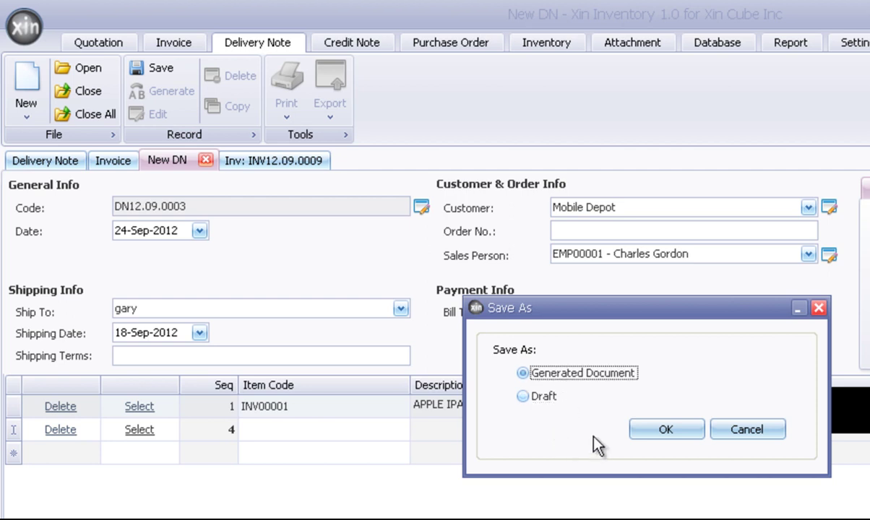
{"action": "left_click", "coordinate": [658, 432]}
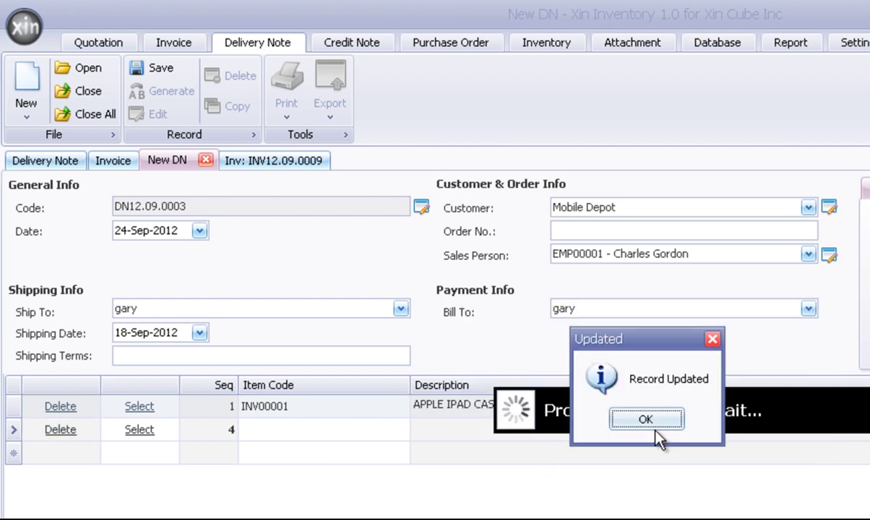
{"action": "left_click", "coordinate": [646, 418]}
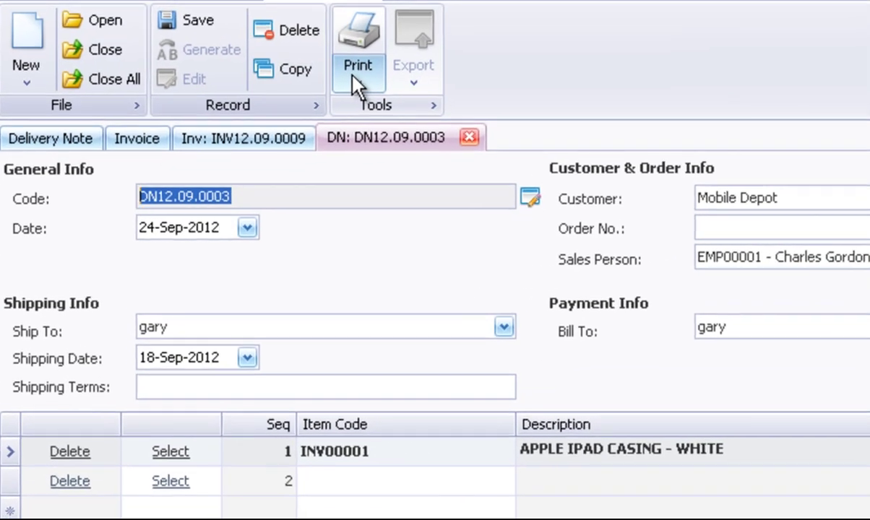
Open the delivery note's print preview with a "W signature" Xin Template and review the page from header to signature line.
{"action": "left_click", "coordinate": [281, 108]}
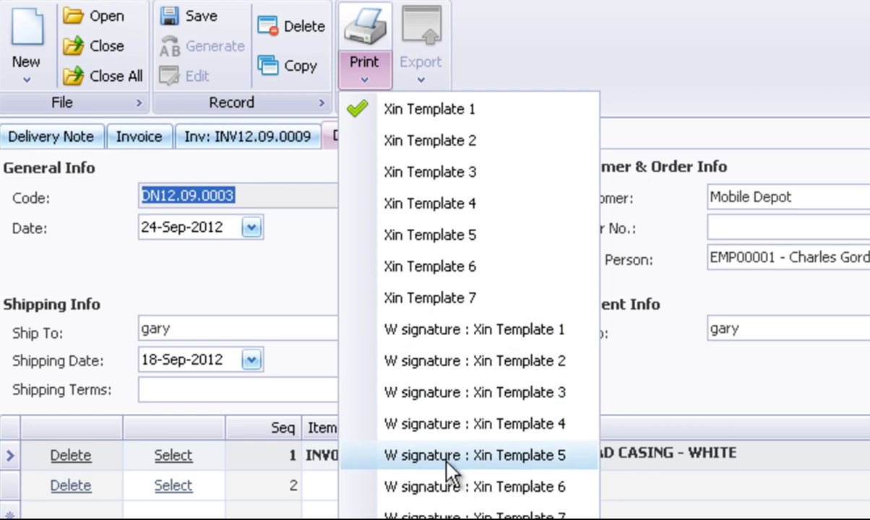
{"action": "left_click", "coordinate": [426, 394]}
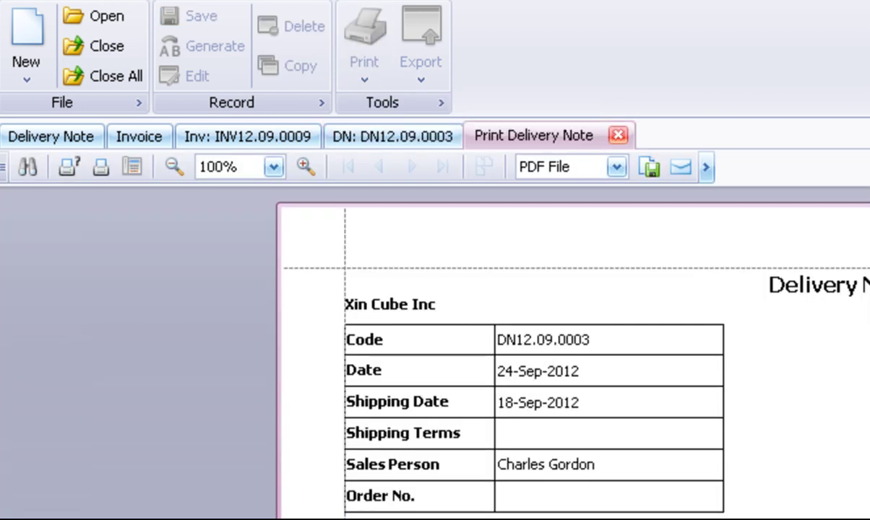
{"action": "scroll", "coordinate": [433, 274], "scroll_direction": "down", "scroll_amount": 5}
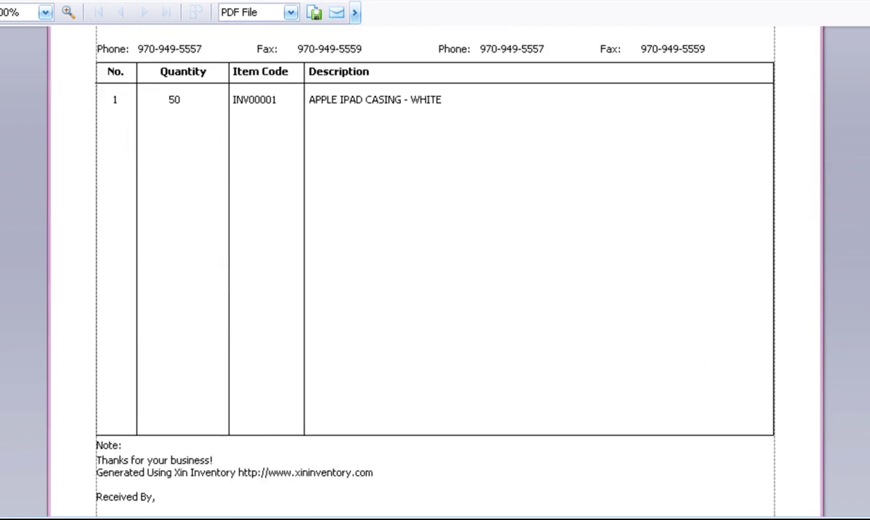
{"action": "scroll", "coordinate": [434, 275], "scroll_direction": "down", "scroll_amount": 2}
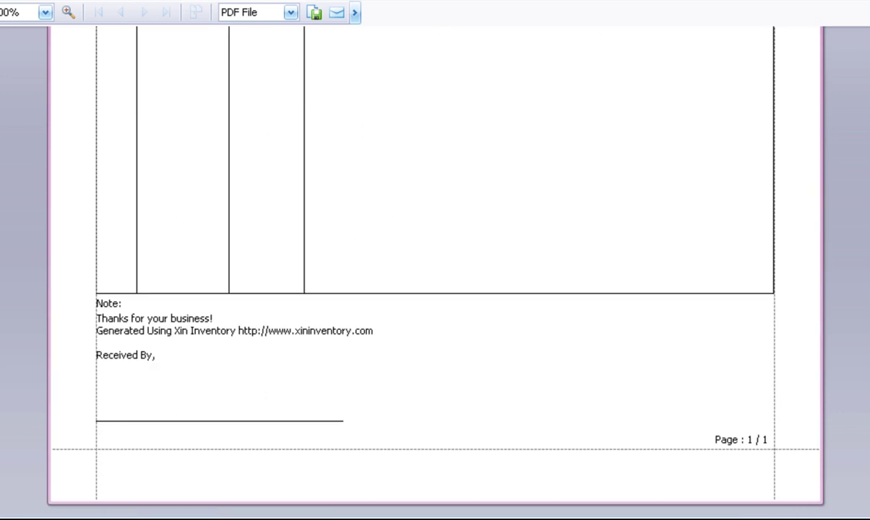
{"action": "scroll", "coordinate": [434, 260], "scroll_direction": "up", "scroll_amount": 10}
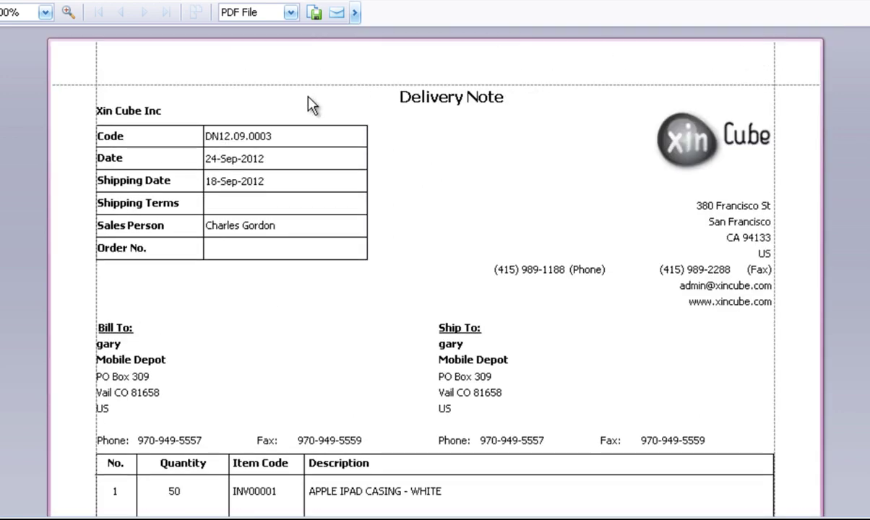
Export the previewed delivery note in PDF File format and save it under the file name DN12.09.0003.
{"action": "left_click", "coordinate": [290, 13]}
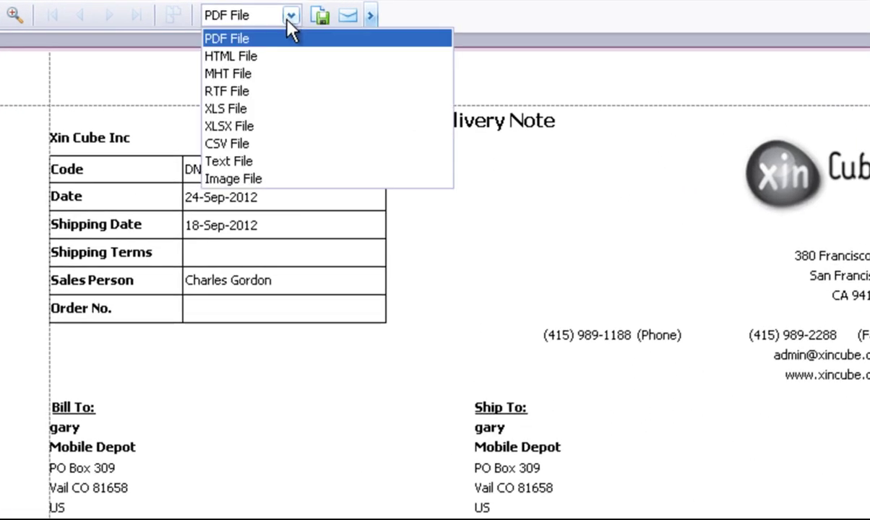
{"action": "left_click", "coordinate": [228, 38]}
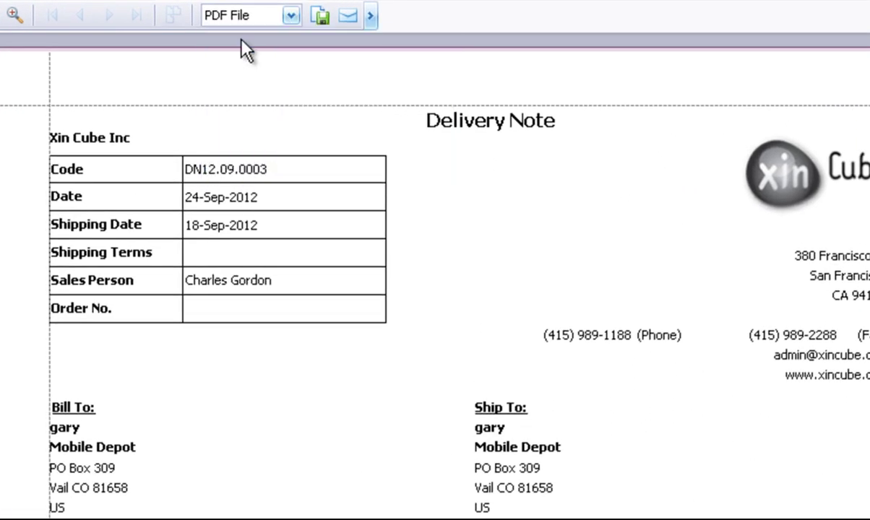
{"action": "left_click", "coordinate": [320, 16]}
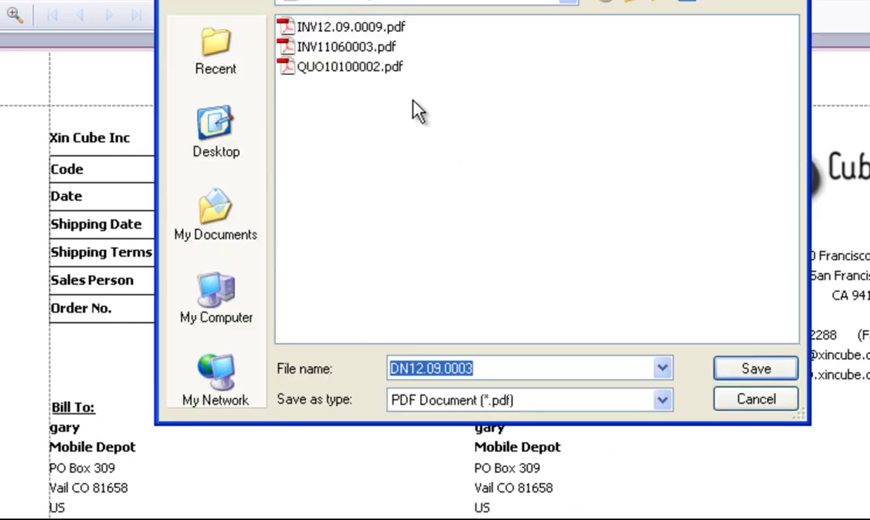
{"action": "left_click", "coordinate": [732, 368]}
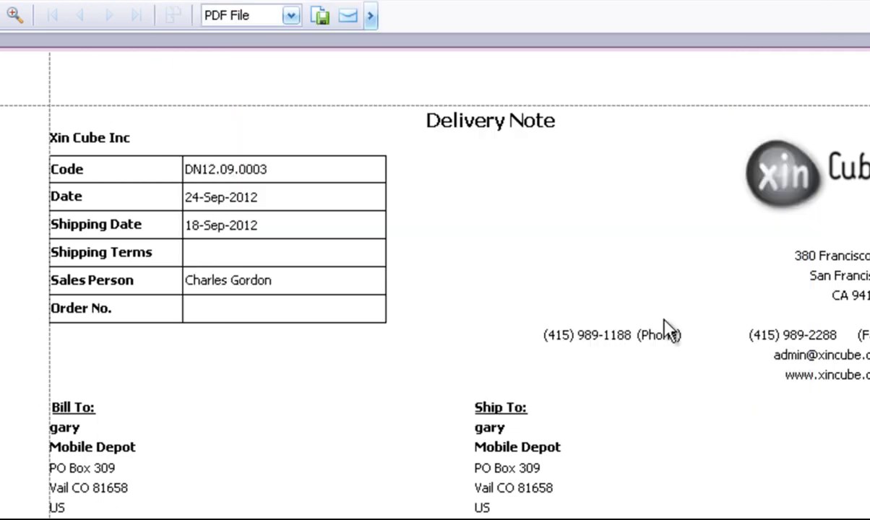
Open the e-mail form for the PDF delivery note, review its addresses, subject, content and attachment, and close it without sending.
{"action": "left_click", "coordinate": [351, 20]}
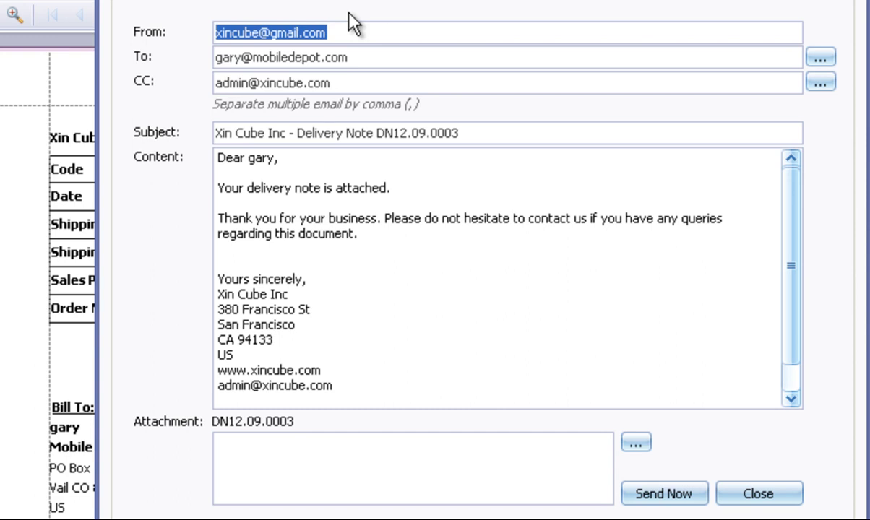
{"action": "left_click", "coordinate": [354, 33]}
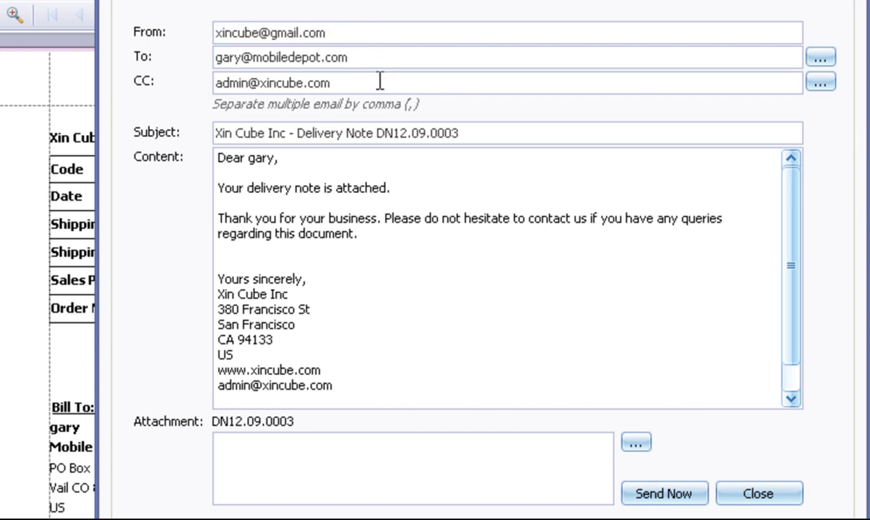
{"action": "left_click", "coordinate": [406, 379]}
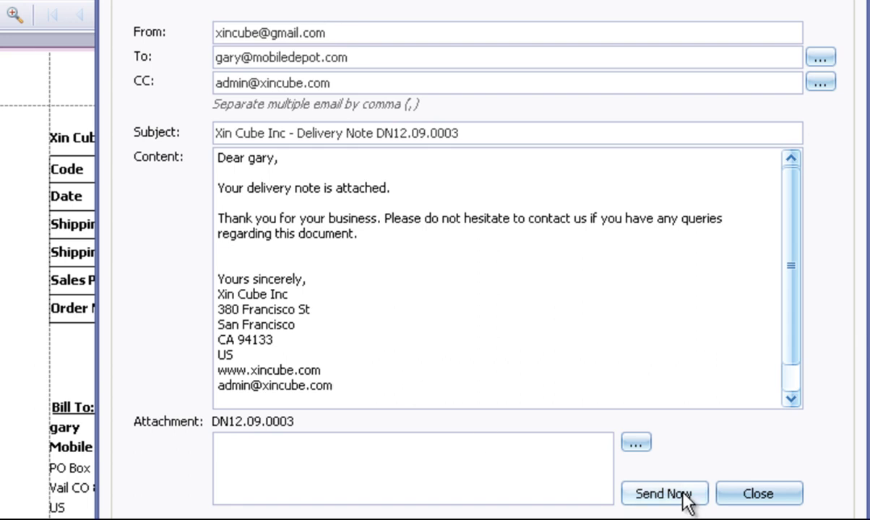
{"action": "left_click", "coordinate": [755, 496]}
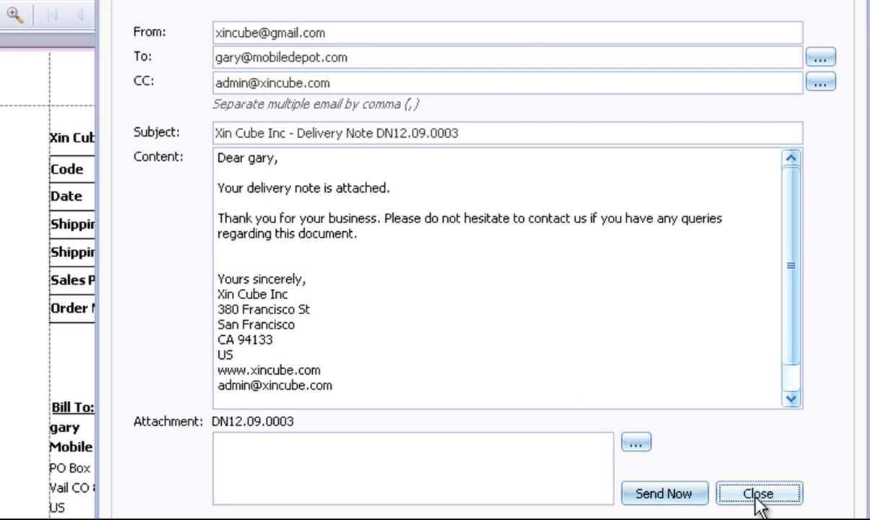